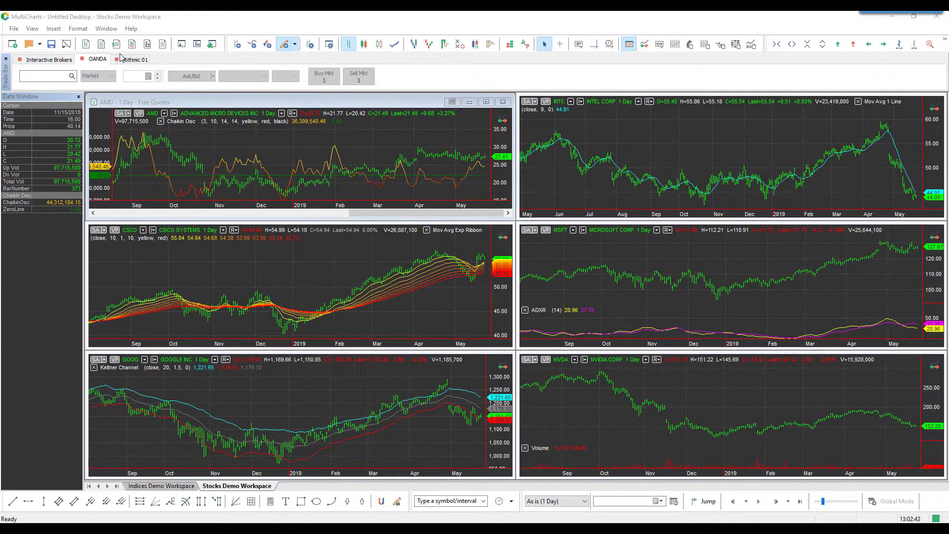
# - Switch the trading broker to Rithmic 01, then back to OANDA
pyautogui.click(56, 63)
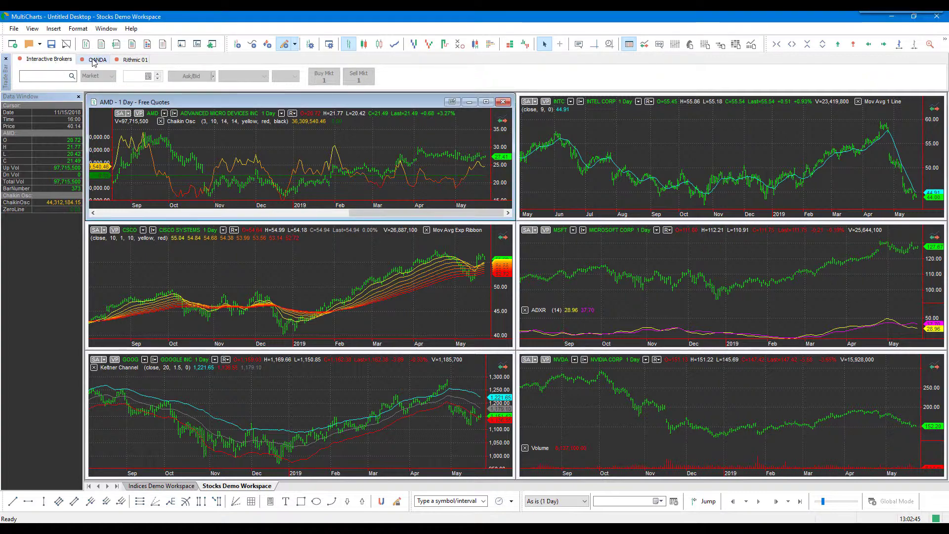
pyautogui.click(136, 60)
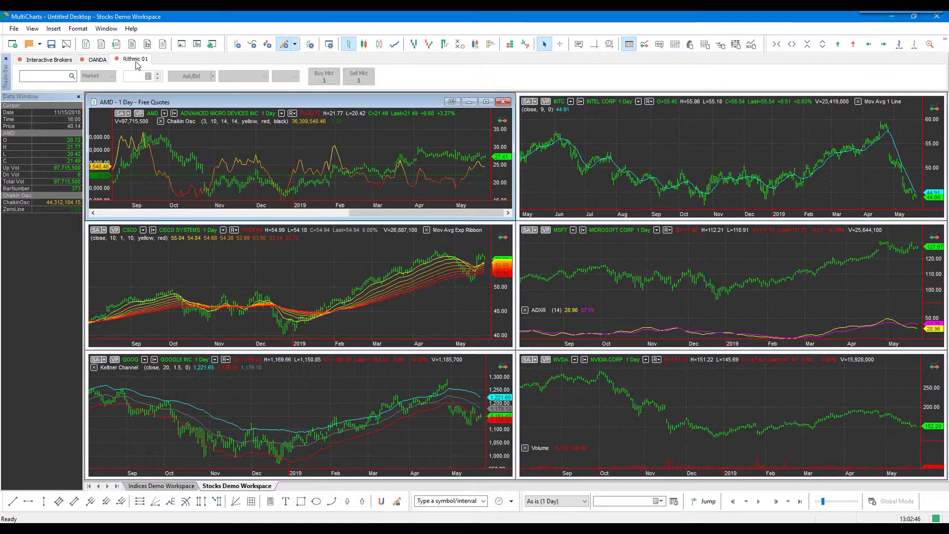
pyautogui.click(99, 62)
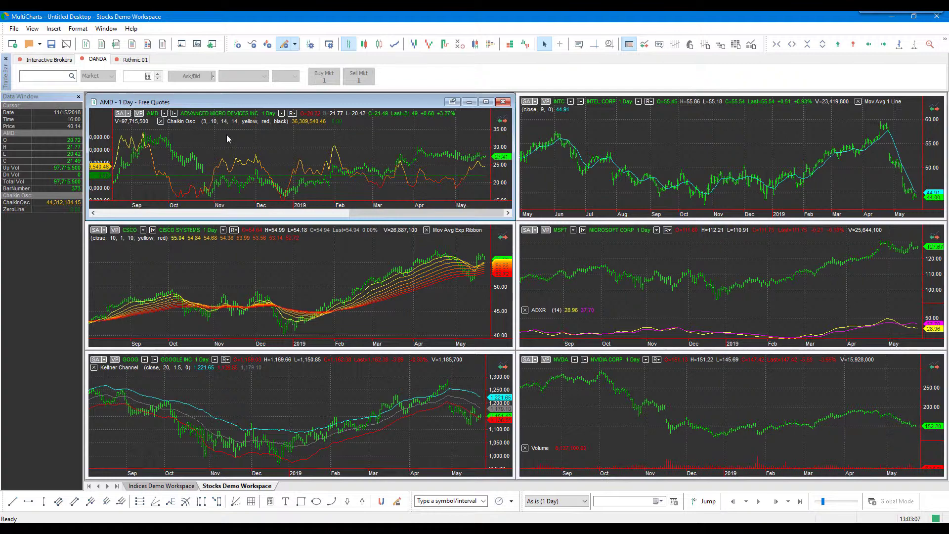
# - In Chrome, bring up OANDA's fxTrade Practice demo account sign-up page
pyautogui.hotkey('alt', 'Tab')
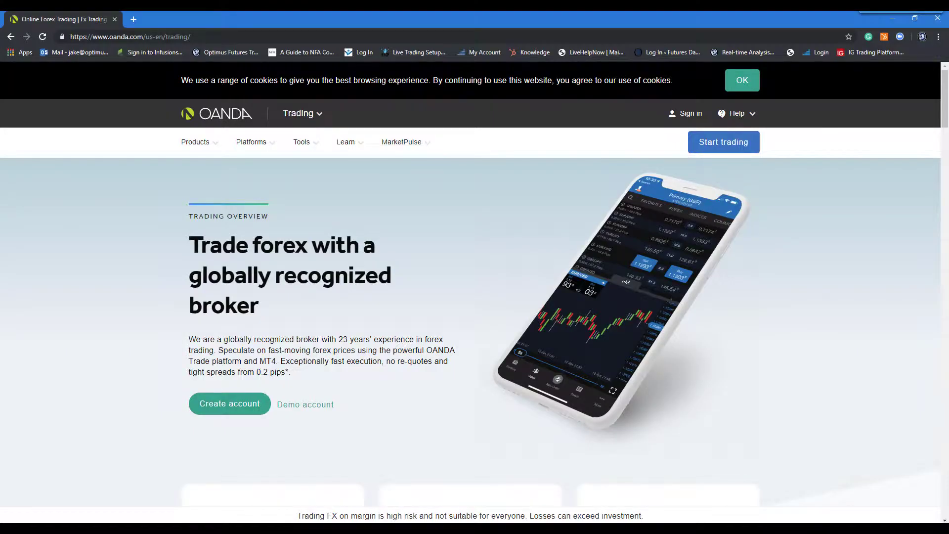
pyautogui.moveTo(290, 149)
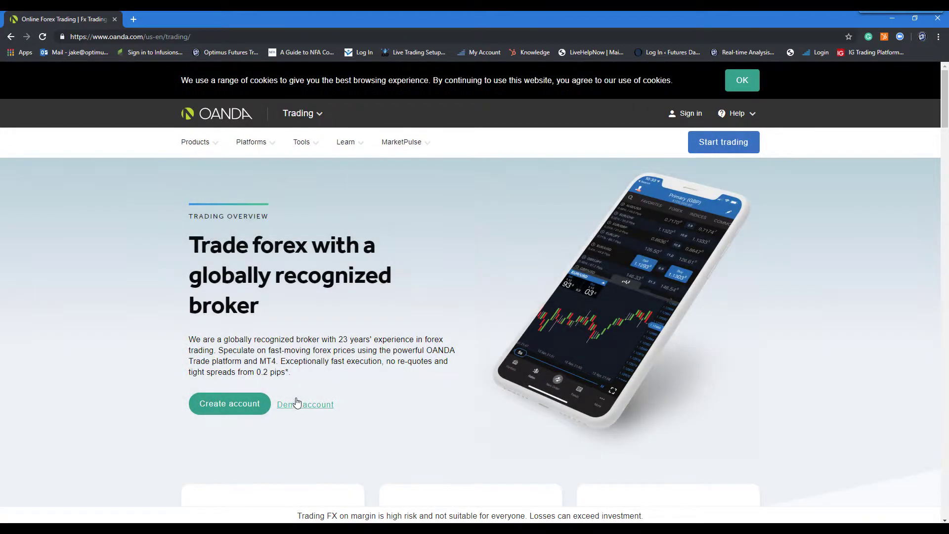
pyautogui.click(303, 405)
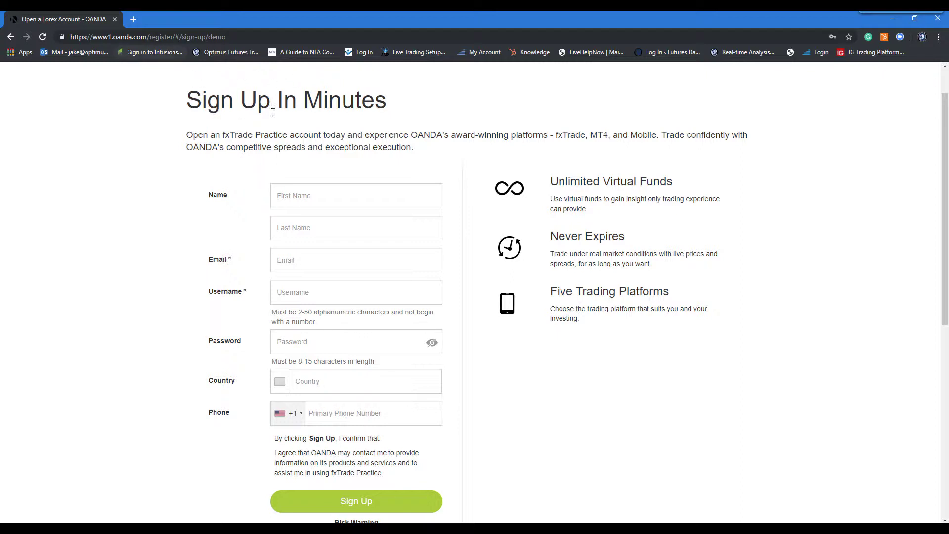
pyautogui.scroll(1, 272, 112)
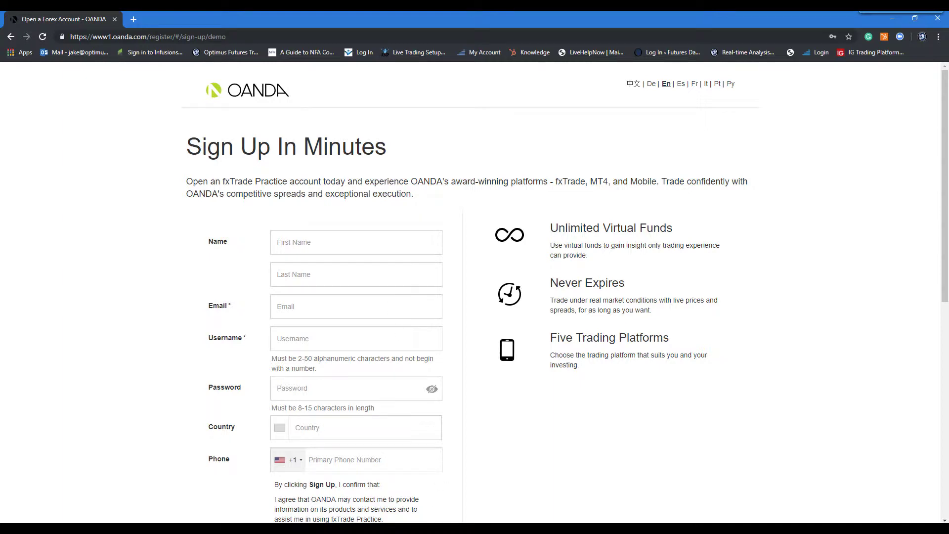
# - Back in MultiCharts, choose Connect OANDA from the OANDA Trade Bar tab
pyautogui.hotkey('alt', 'Tab')
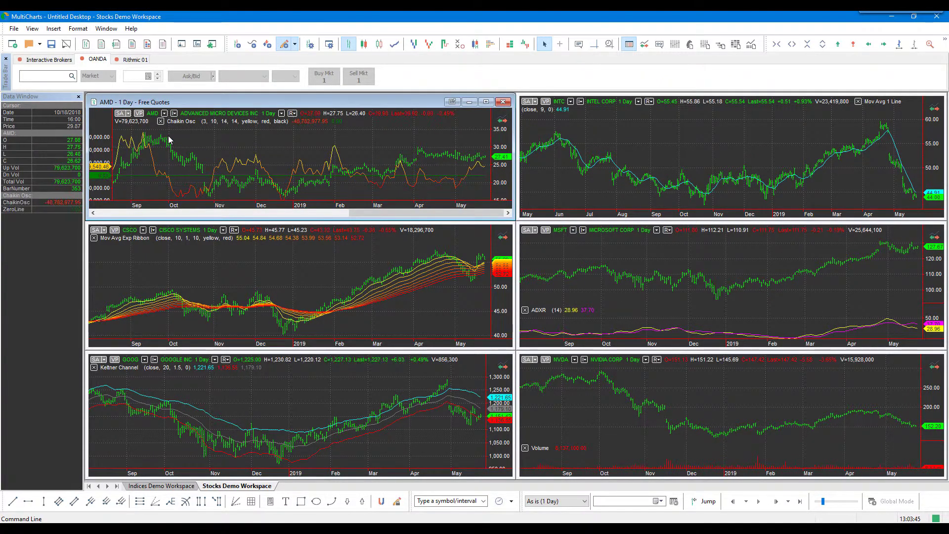
pyautogui.rightClick(92, 60)
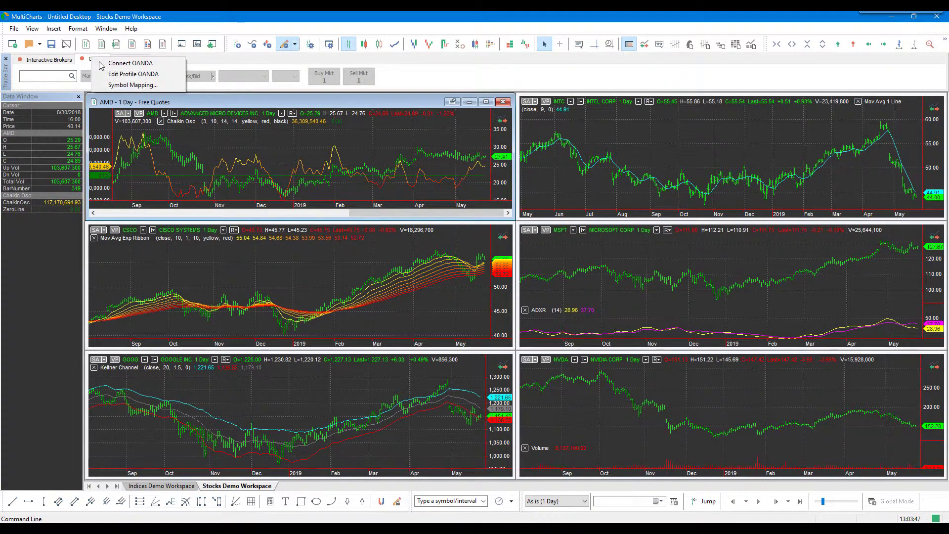
pyautogui.click(135, 64)
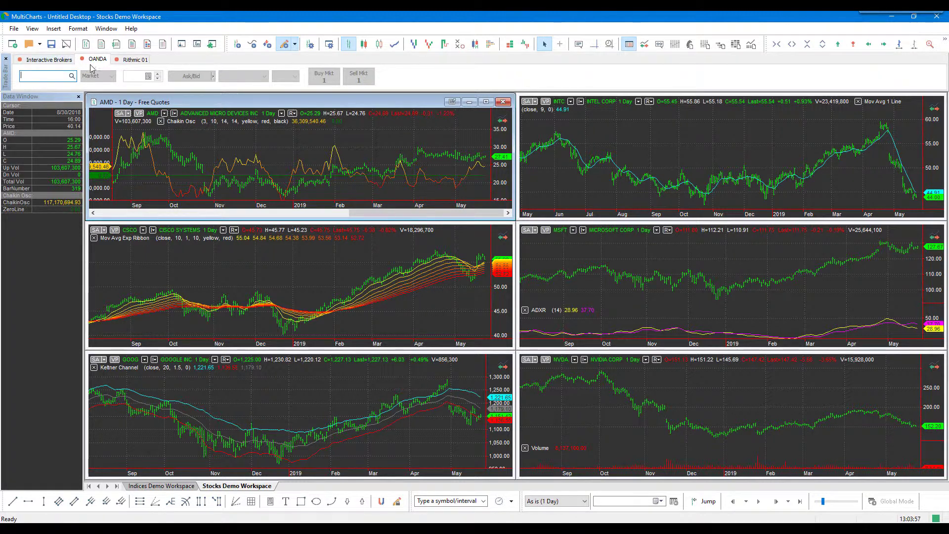
pyautogui.click(11, 30)
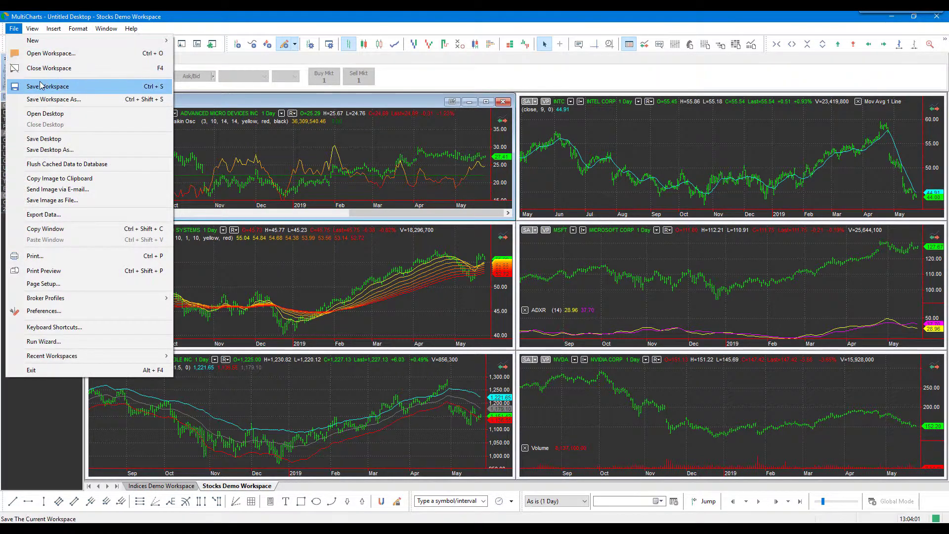
pyautogui.moveTo(84, 299)
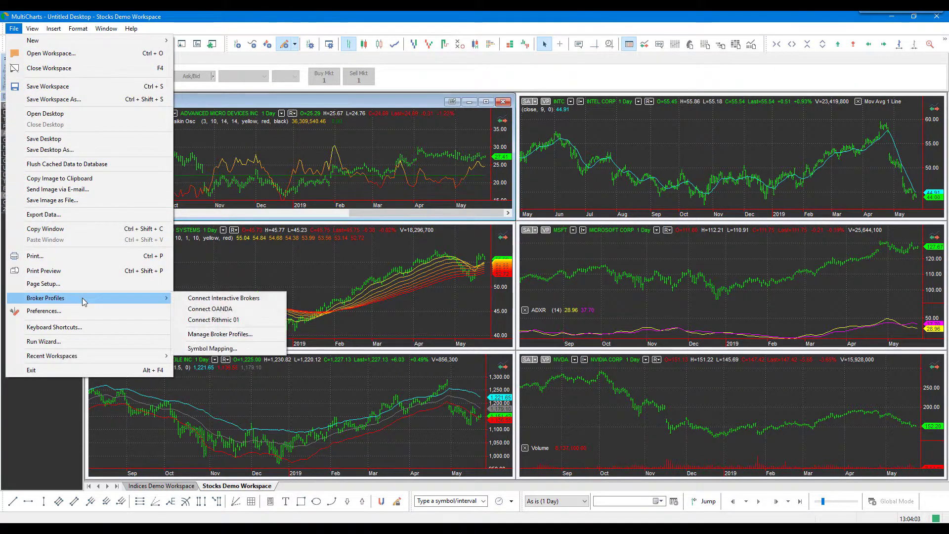
pyautogui.click(216, 335)
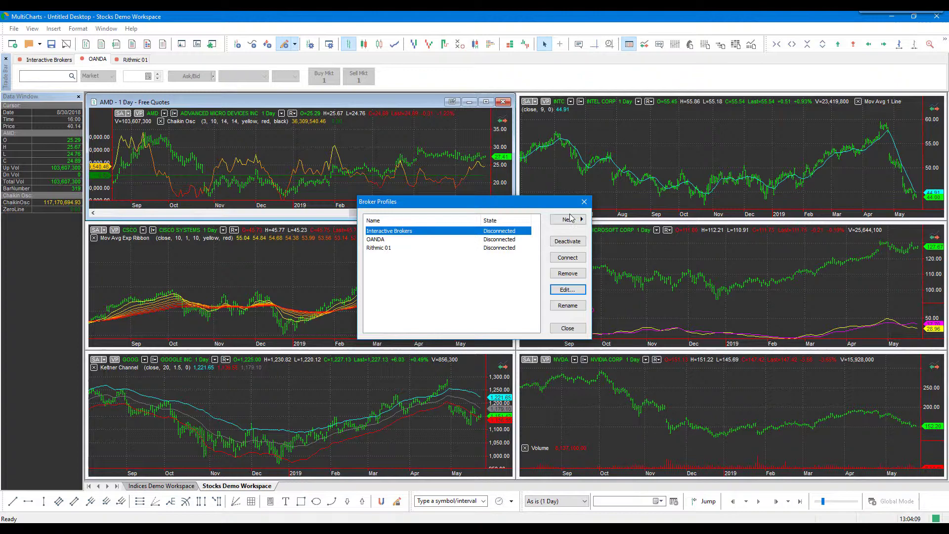
pyautogui.click(570, 219)
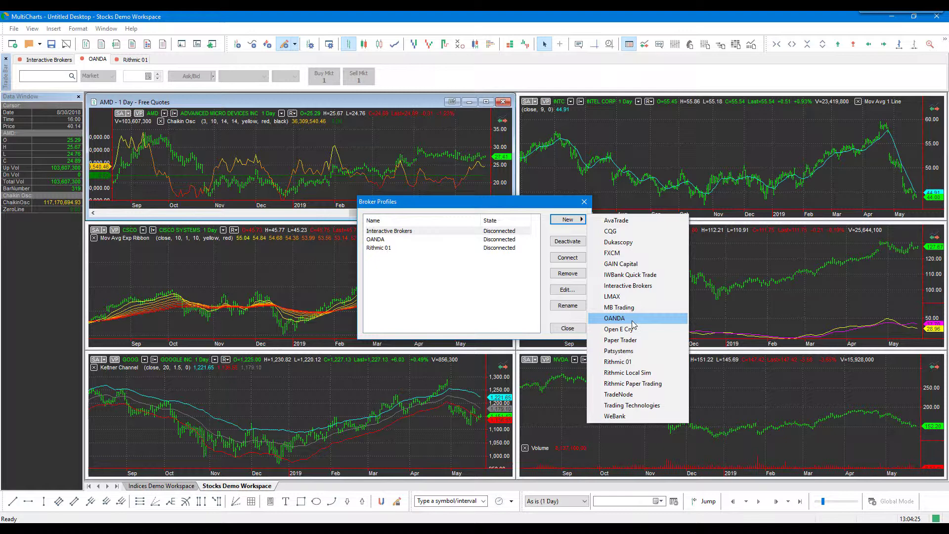
pyautogui.click(535, 206)
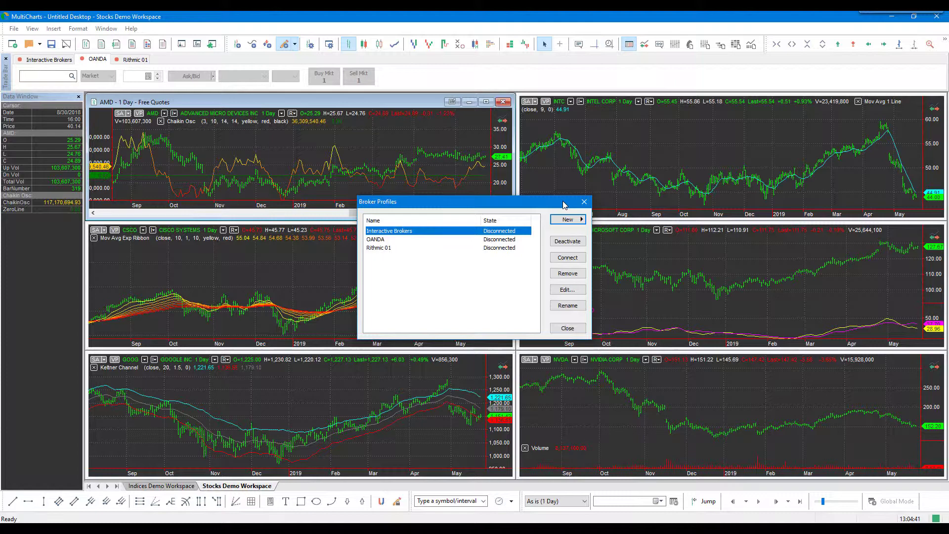
pyautogui.click(584, 202)
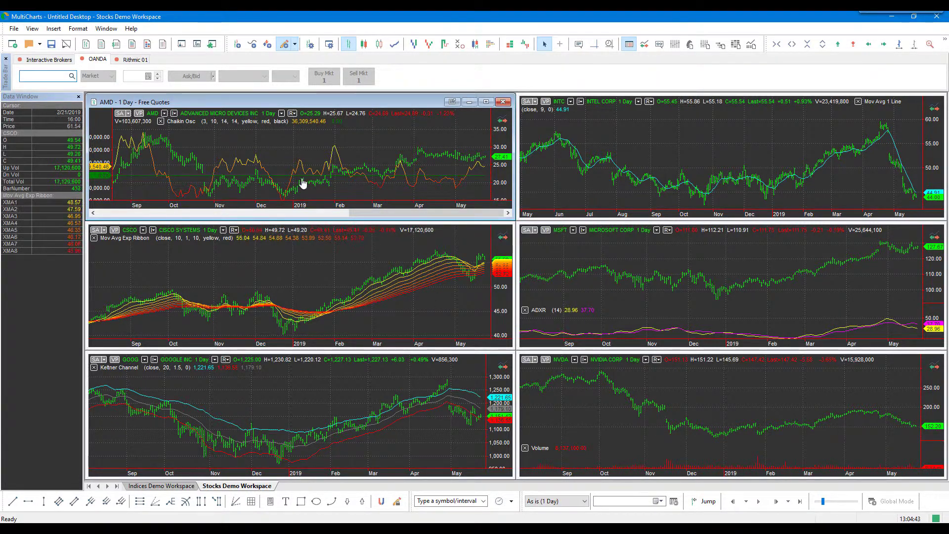
# - Connect OANDA again and sign in with the demo account username and password
pyautogui.rightClick(94, 63)
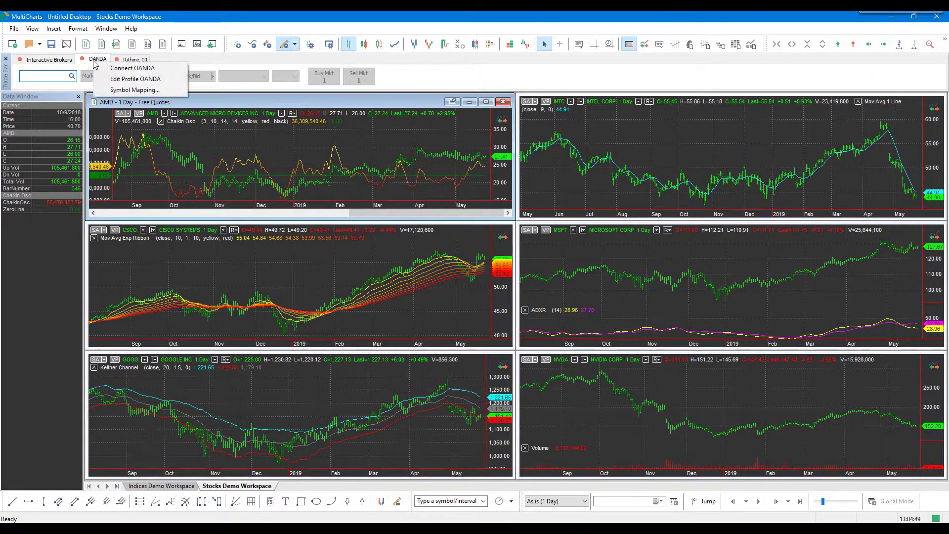
pyautogui.click(123, 70)
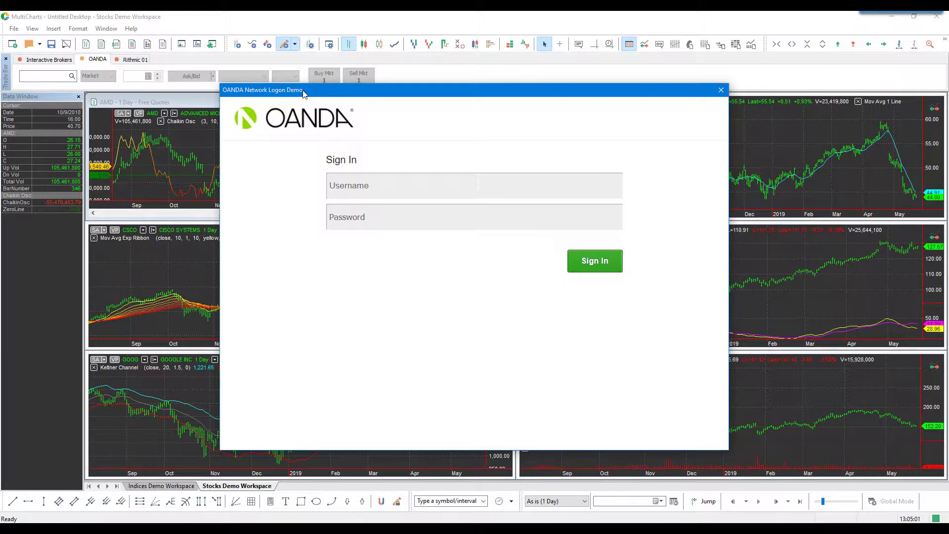
pyautogui.click(339, 177)
pyautogui.write('Optimushub')
pyautogui.click(389, 209)
pyautogui.write('••••••••')
pyautogui.click(615, 270)
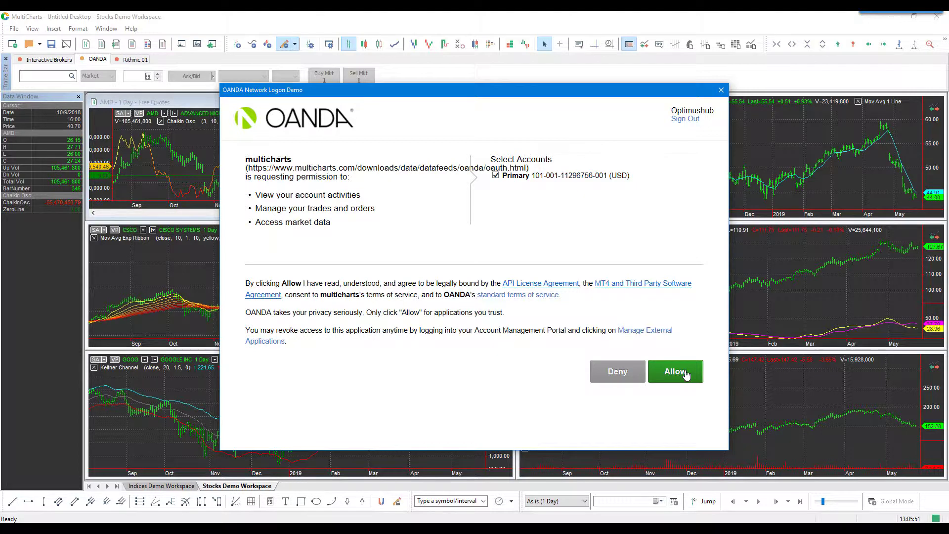
# - Allow MultiCharts access to the OANDA Primary account
pyautogui.click(686, 375)
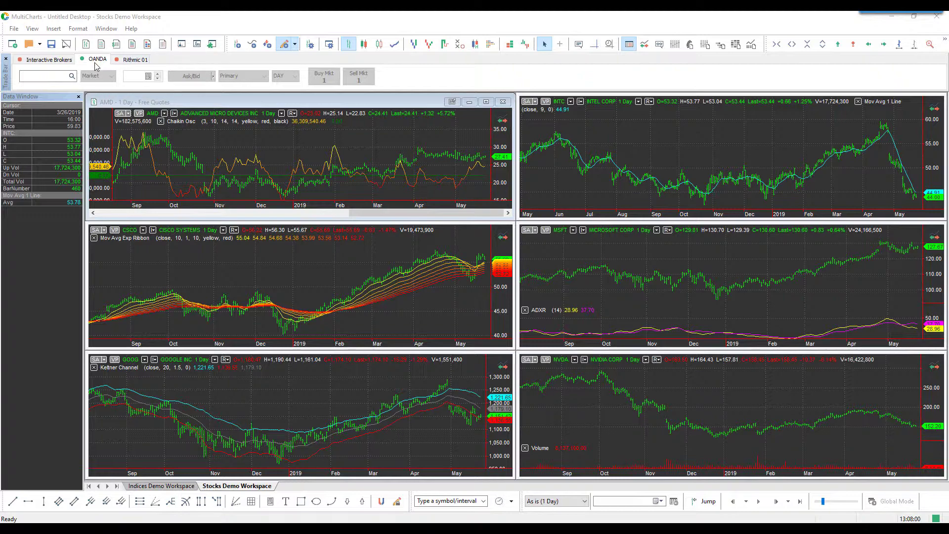
# - Open a new QuoteManager window and browse the 287-symbol All Symbols list
pyautogui.click(181, 45)
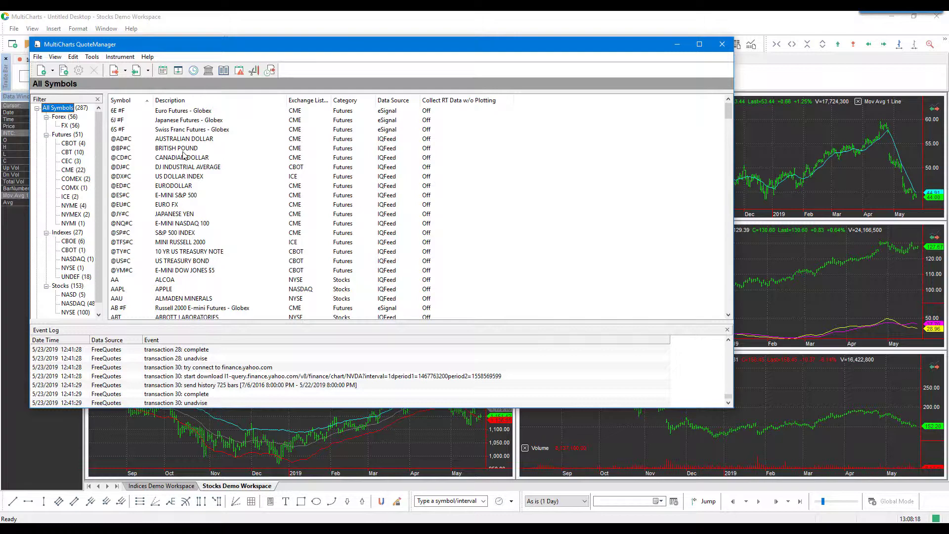
pyautogui.scroll(-15, 233, 148)
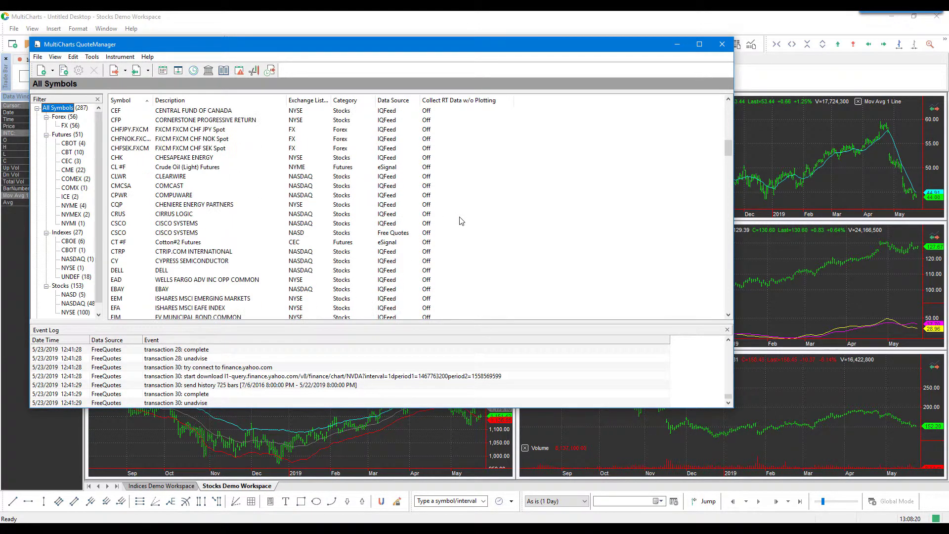
pyautogui.scroll(-12, 460, 221)
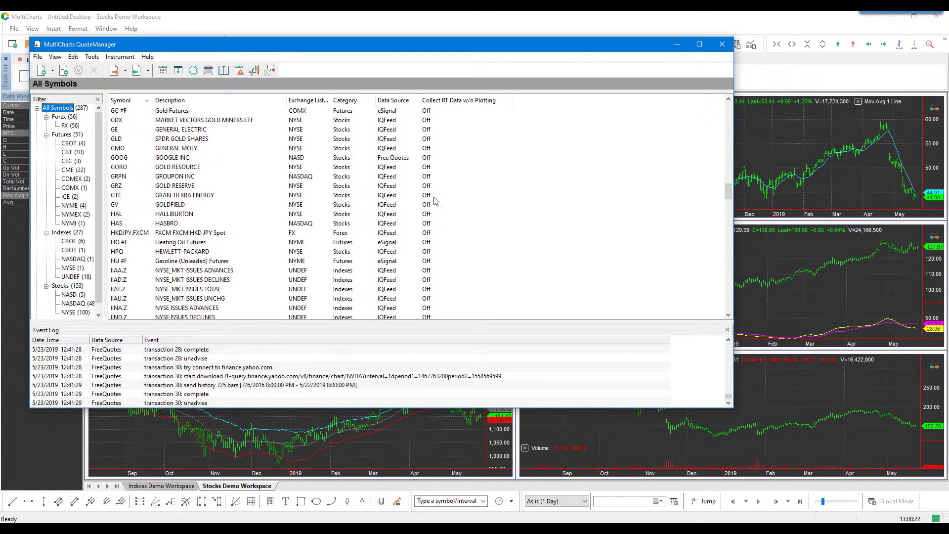
pyautogui.scroll(-15, 435, 200)
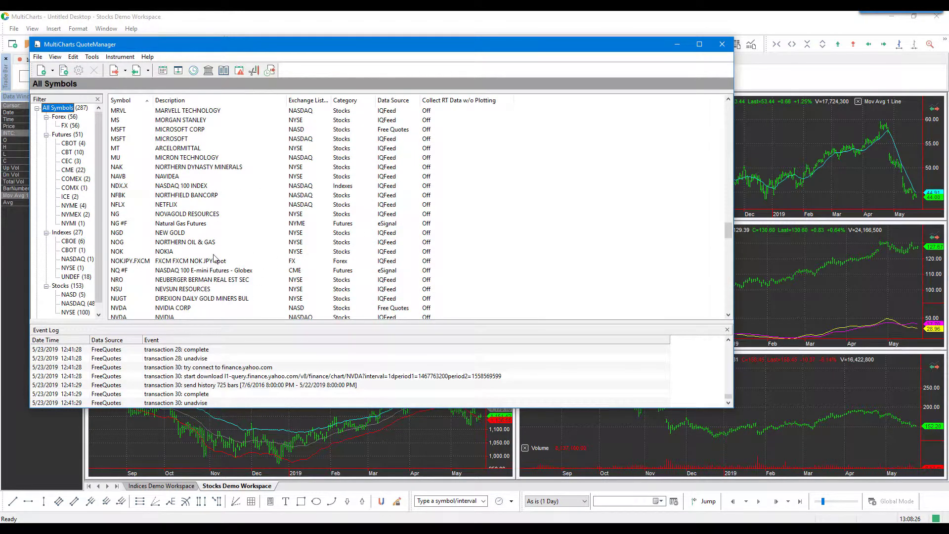
pyautogui.scroll(-6, 213, 258)
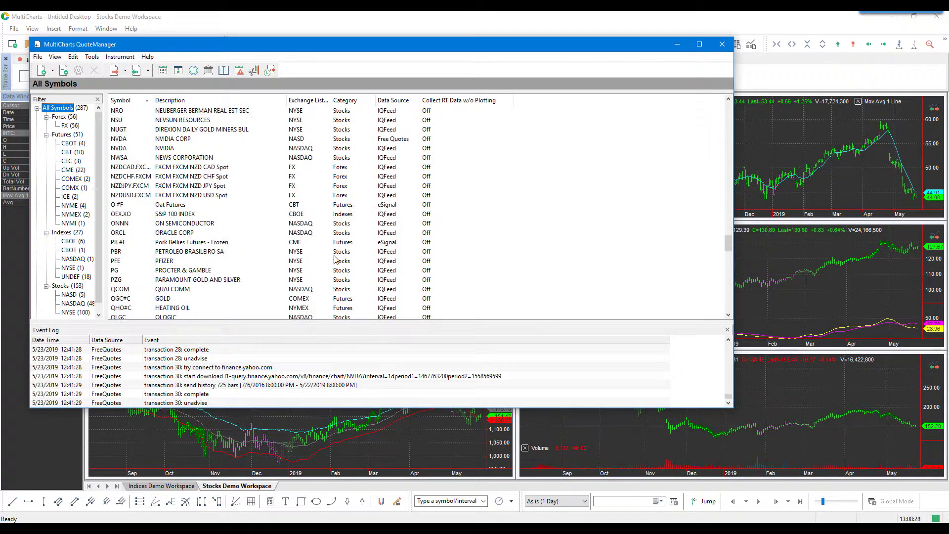
pyautogui.scroll(3, 335, 258)
pyautogui.moveTo(728, 244); pyautogui.dragTo(725, 105)
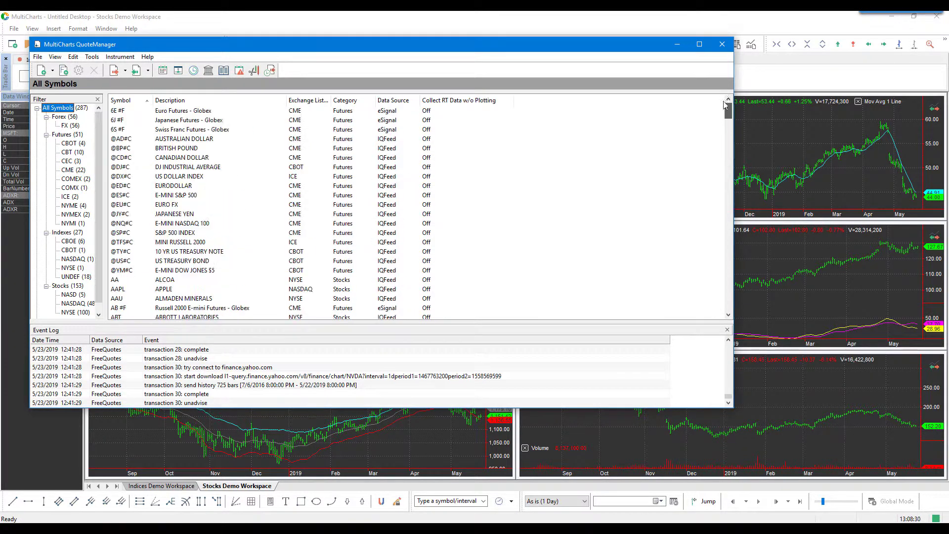
# - Look up 'US' symbols from the OANDA data source and add USD/CAD
pyautogui.click(111, 58)
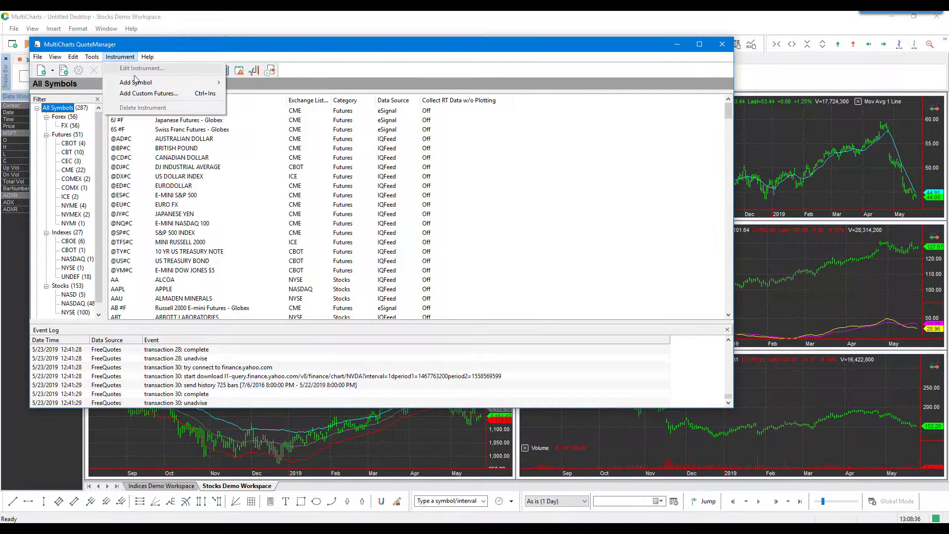
pyautogui.moveTo(135, 82)
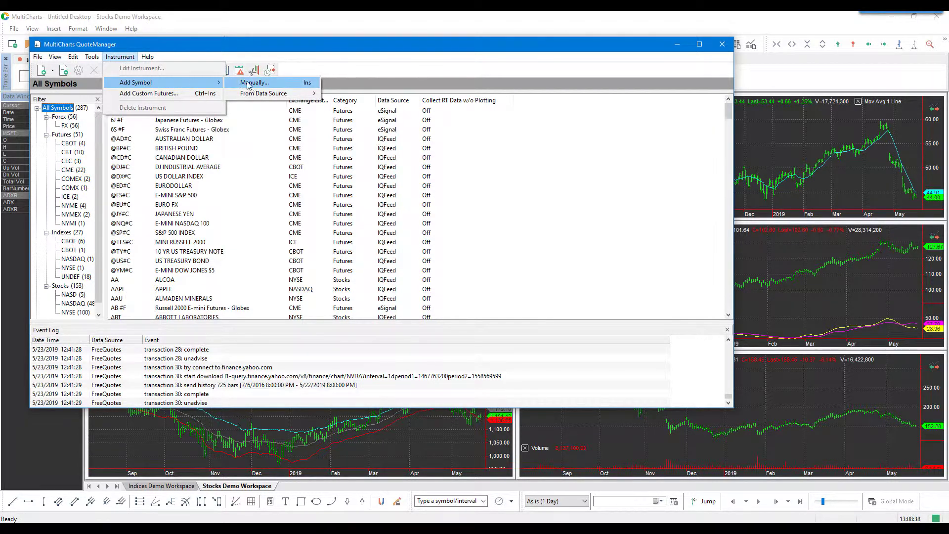
pyautogui.moveTo(257, 97)
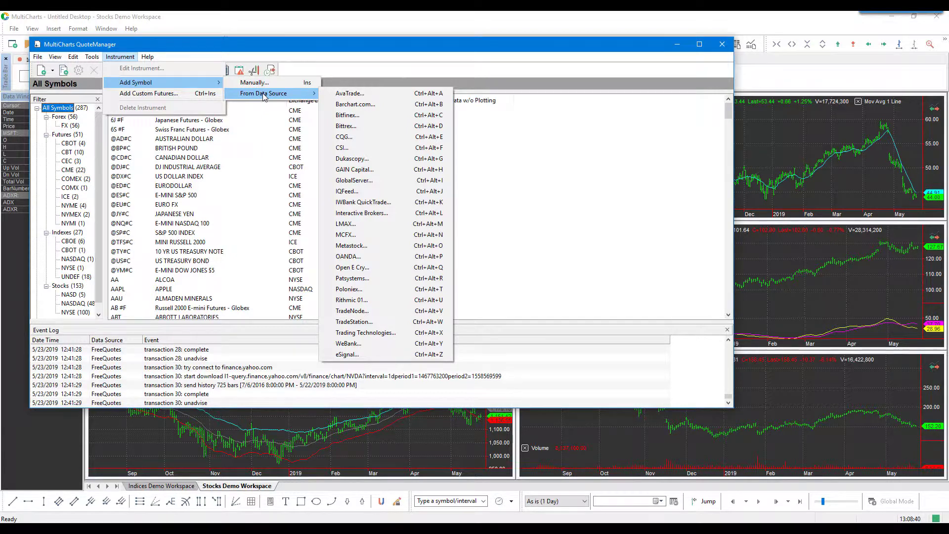
pyautogui.click(356, 257)
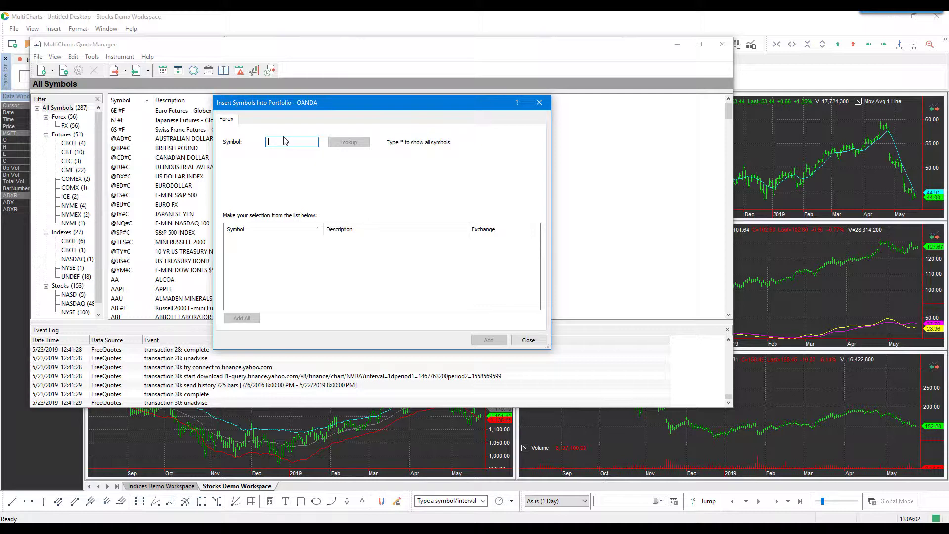
pyautogui.write('USD')
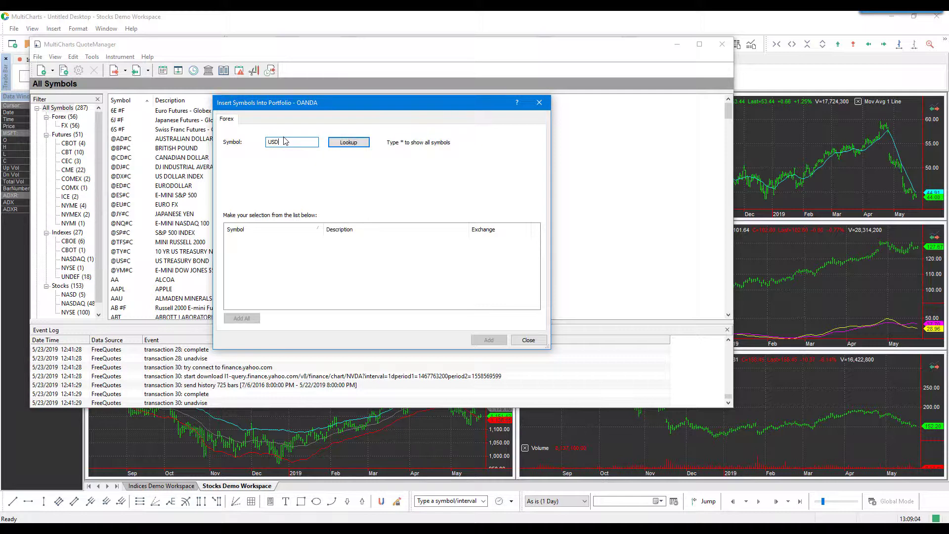
pyautogui.click(351, 144)
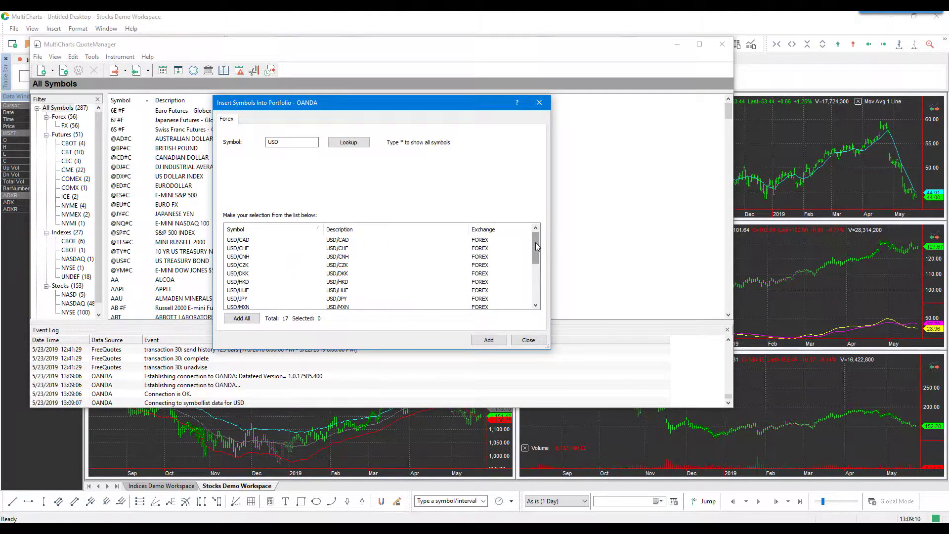
pyautogui.moveTo(536, 243)
pyautogui.mouseDown()
pyautogui.moveTo(527, 293)
pyautogui.moveTo(530, 241)
pyautogui.mouseUp()
pyautogui.click(243, 241)
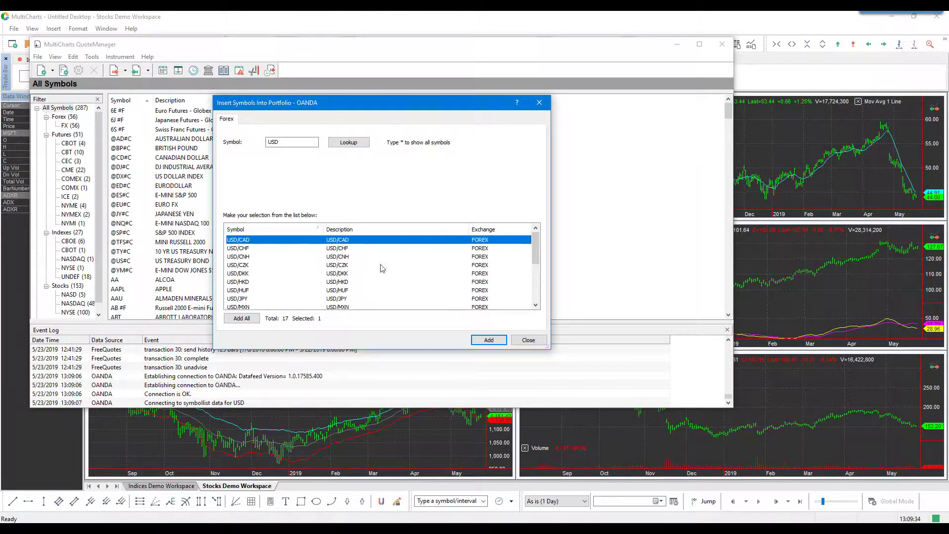
pyautogui.click(479, 343)
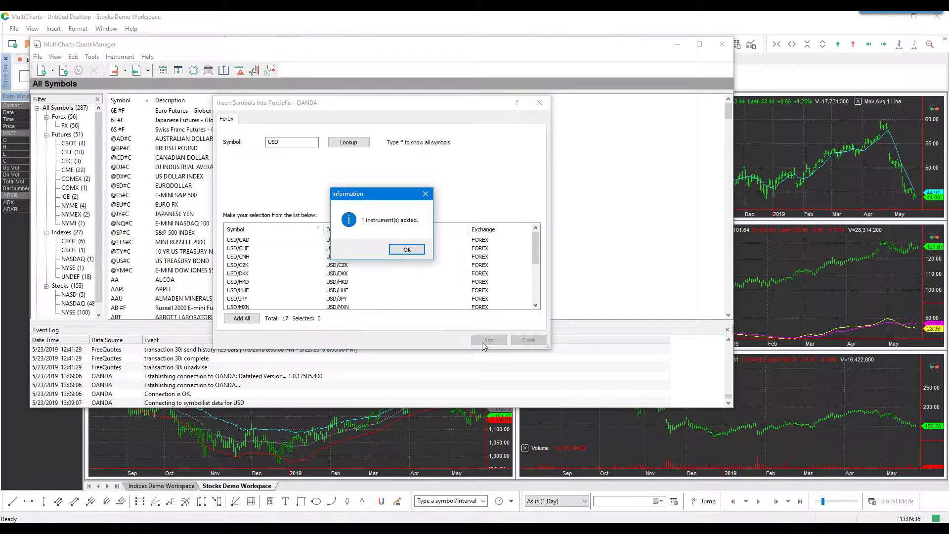
# - Dismiss the confirmation, close Insert Symbols, and review the 288-symbol list
pyautogui.click(406, 250)
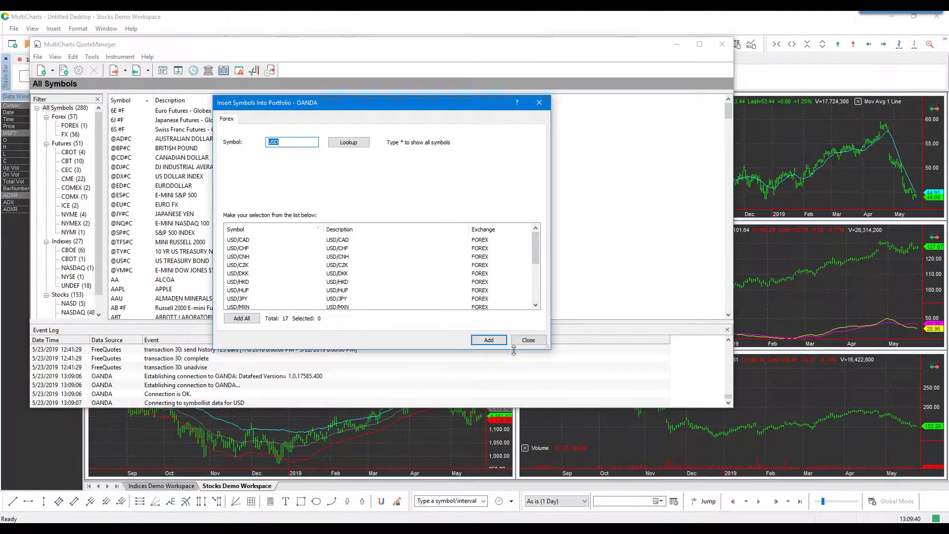
pyautogui.click(526, 340)
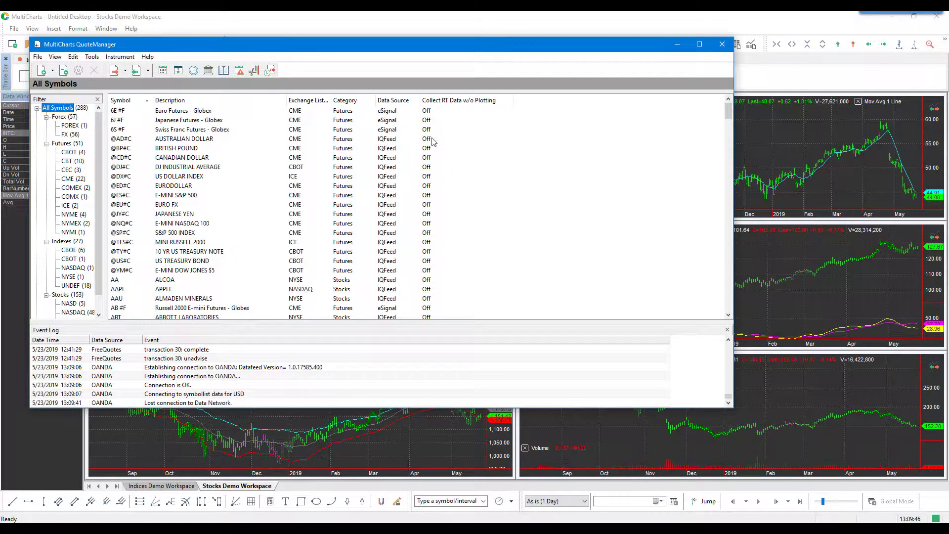
pyautogui.scroll(-1, 381, 167)
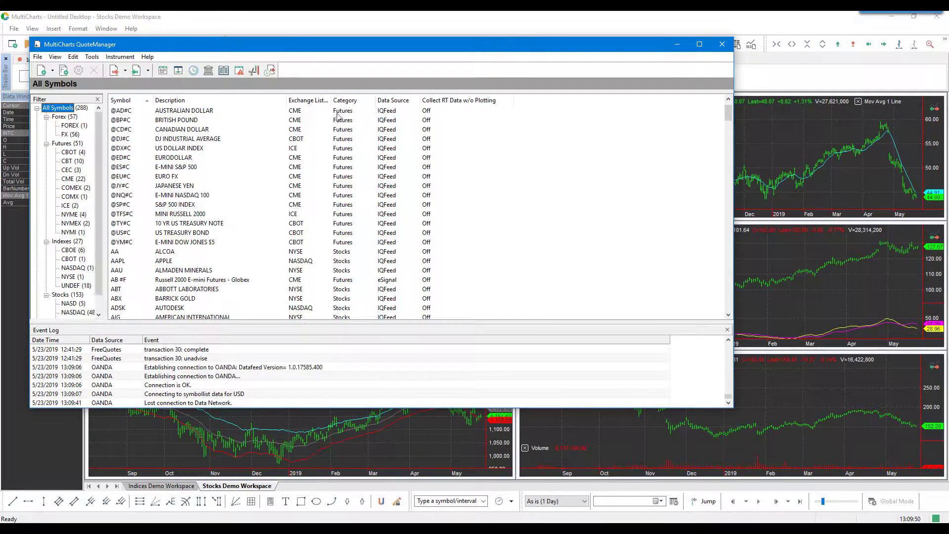
pyautogui.scroll(1, 208, 131)
pyautogui.scroll(-15, 221, 133)
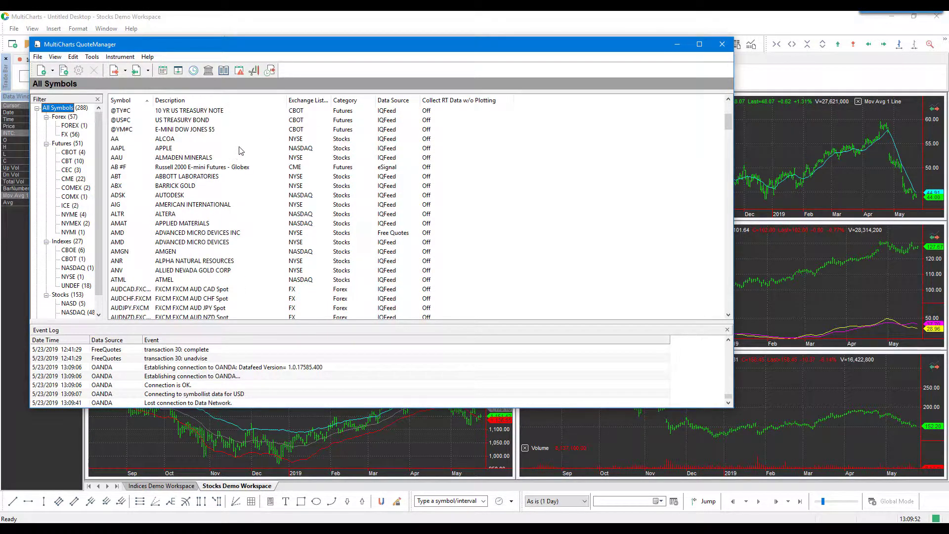
pyautogui.scroll(4, 297, 166)
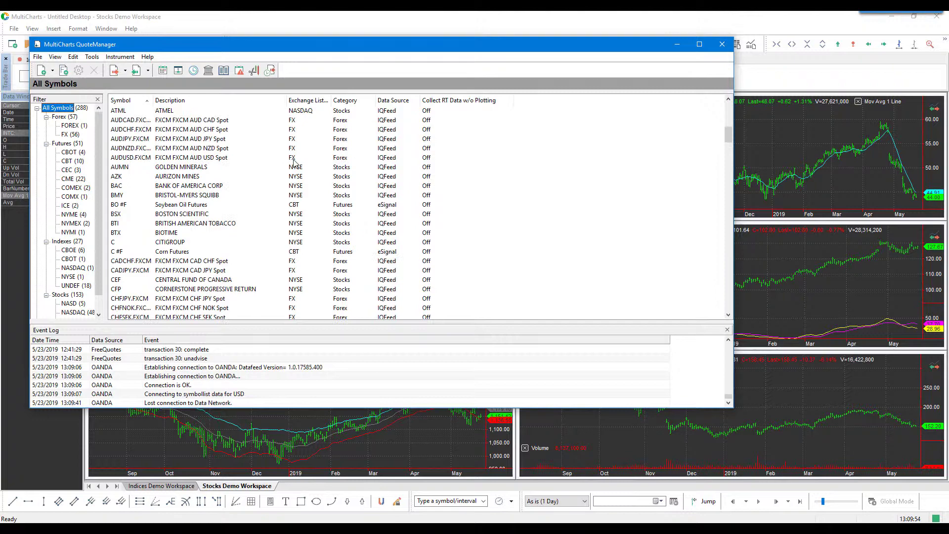
pyautogui.scroll(-4, 311, 161)
pyautogui.scroll(15, 316, 207)
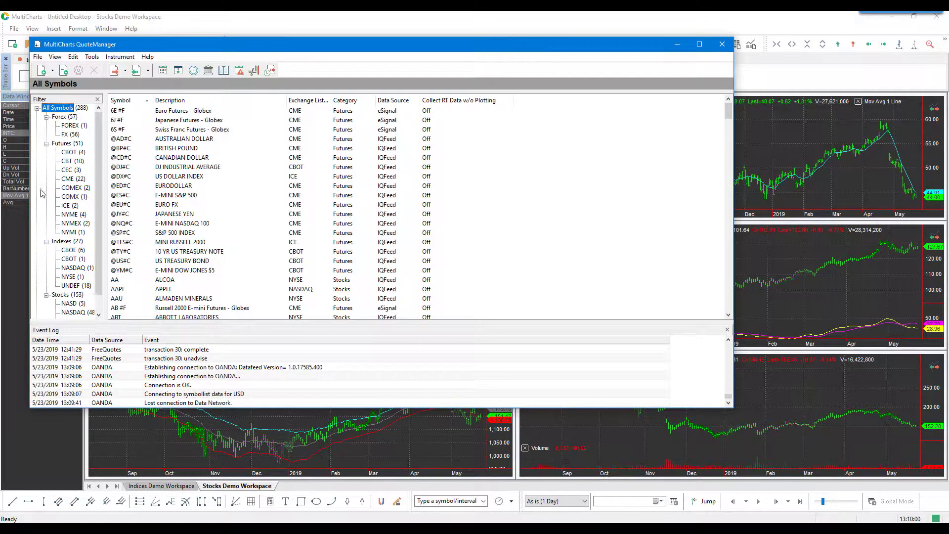
# - Filter to the FOREX group and connect USD/CAD to live OANDA data
pyautogui.click(72, 126)
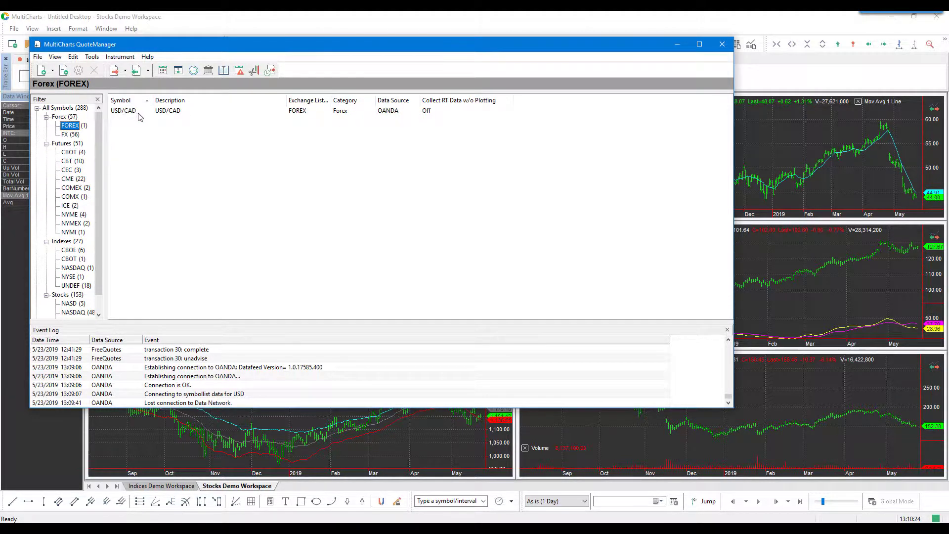
pyautogui.click(336, 114)
pyautogui.click(122, 111)
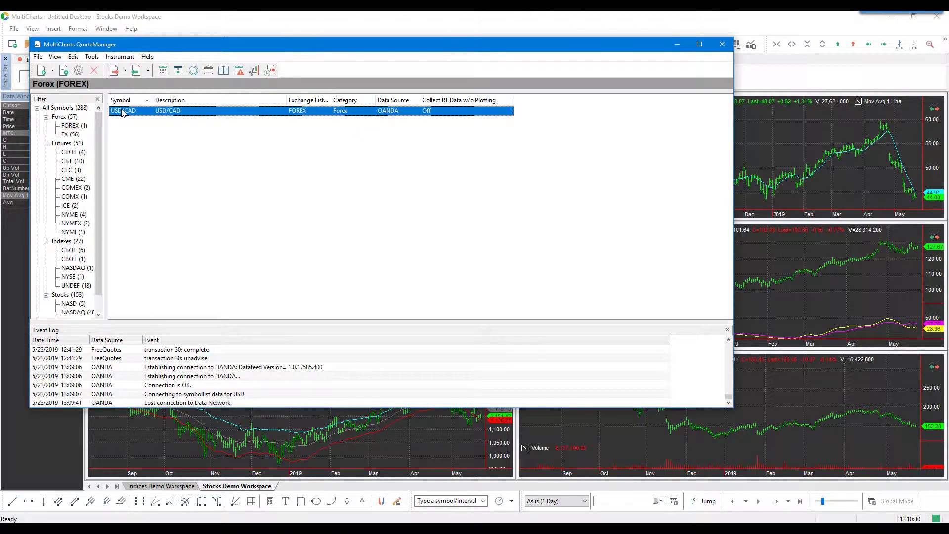
pyautogui.rightClick(121, 111)
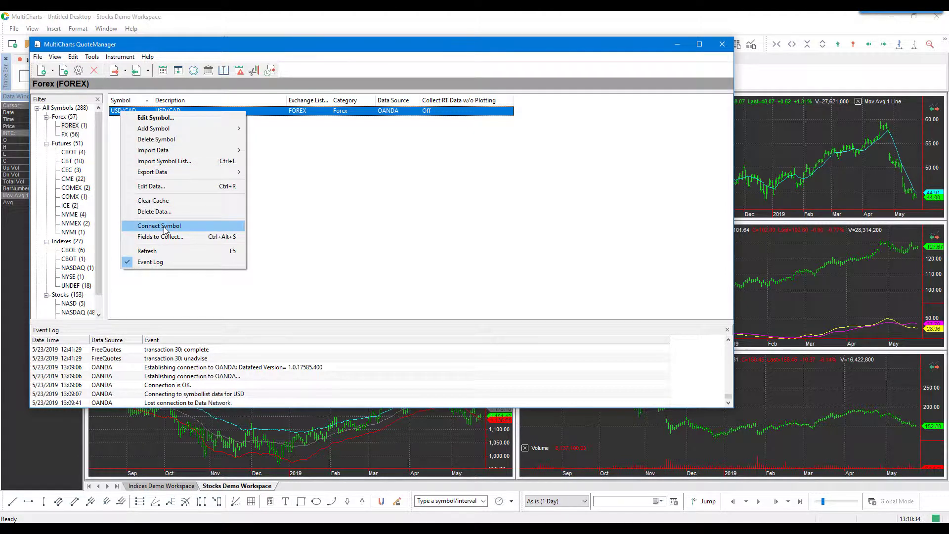
pyautogui.click(165, 229)
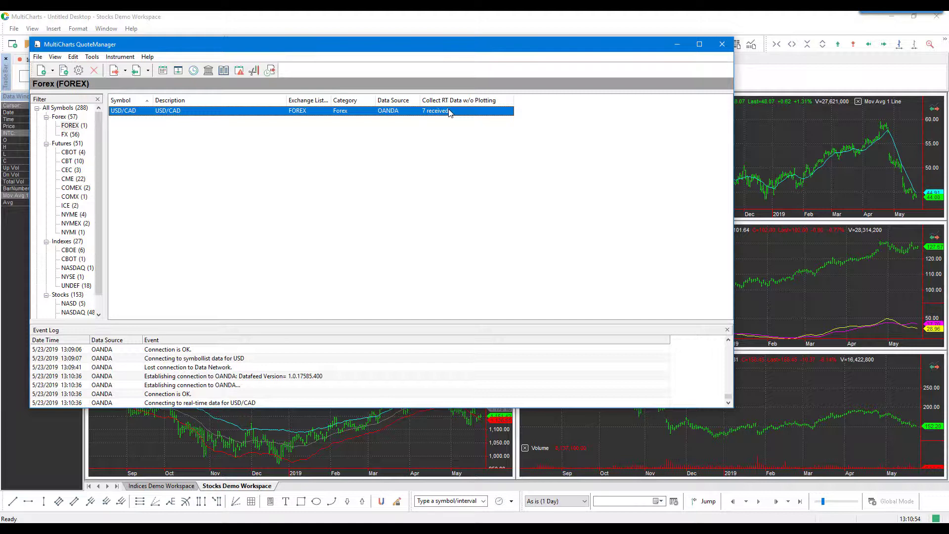
# - Close QuoteManager and create a new USD/CAD chart using OANDA as data source
pyautogui.click(722, 44)
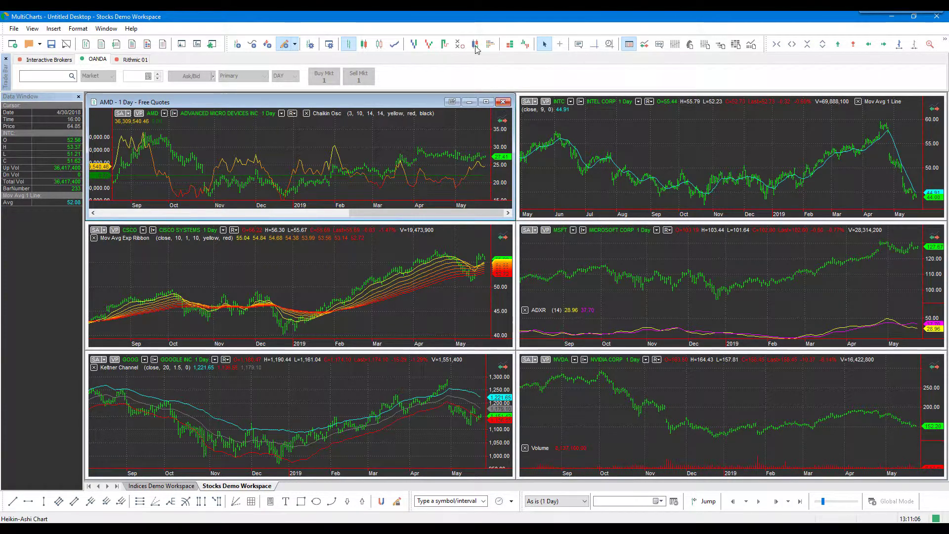
pyautogui.click(86, 47)
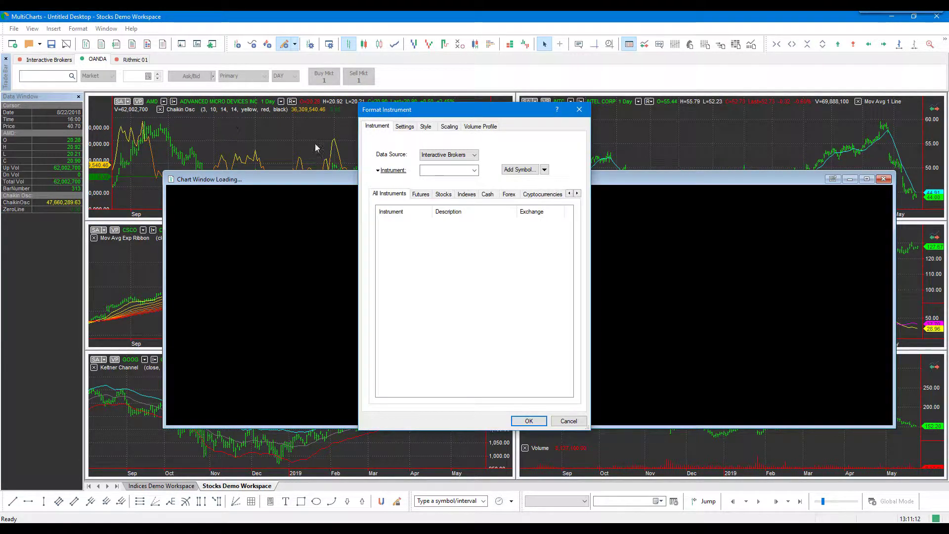
pyautogui.click(462, 155)
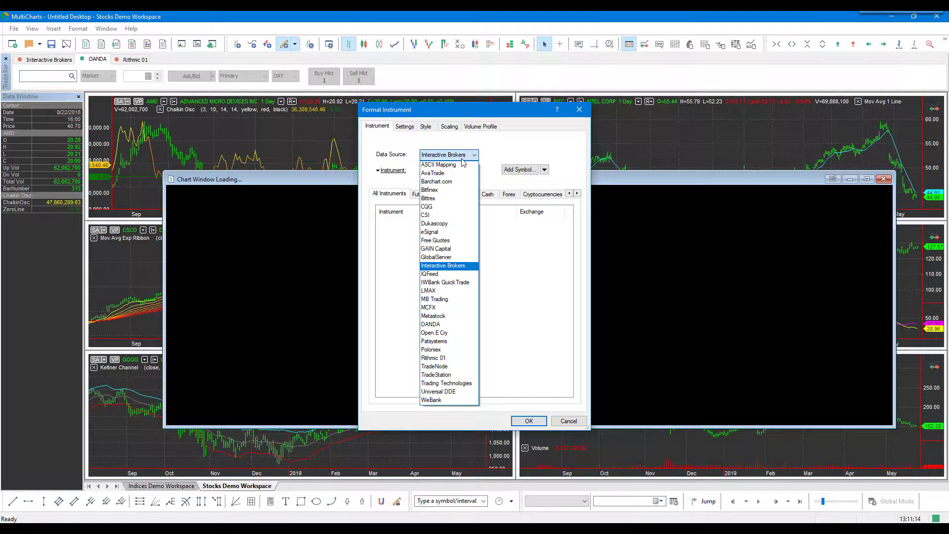
pyautogui.click(438, 325)
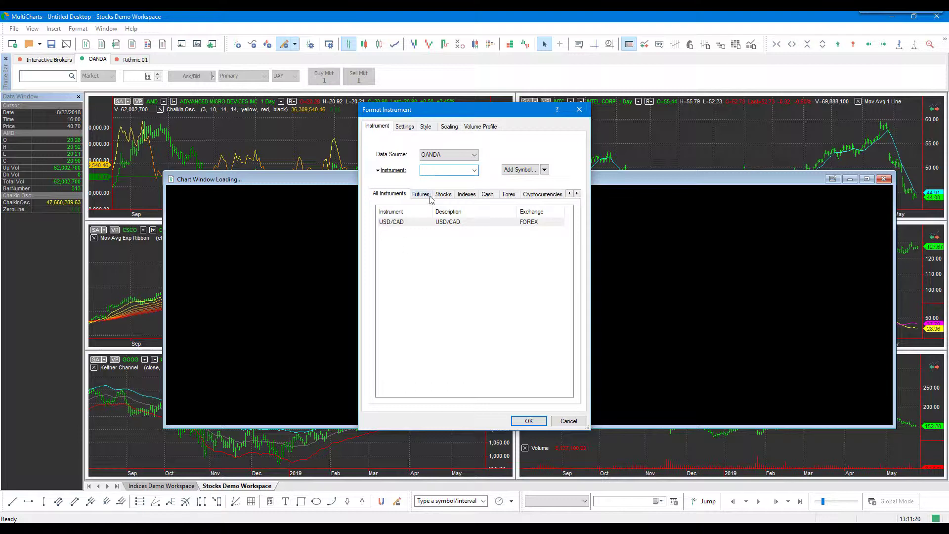
pyautogui.click(447, 170)
pyautogui.click(436, 222)
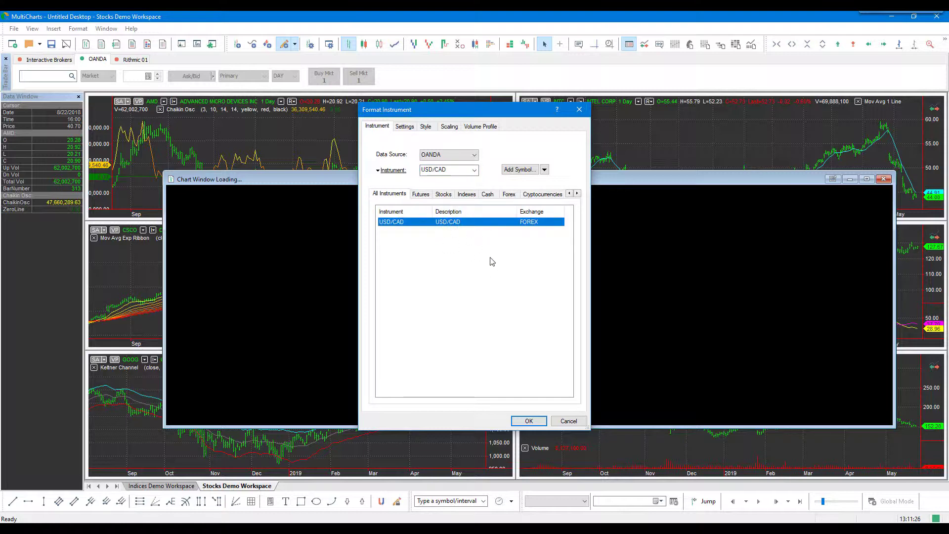
pyautogui.click(528, 421)
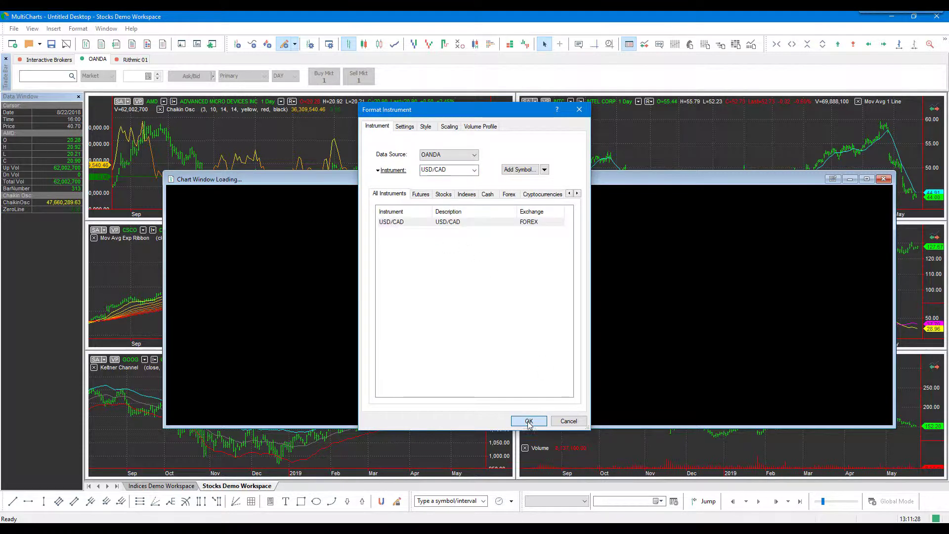